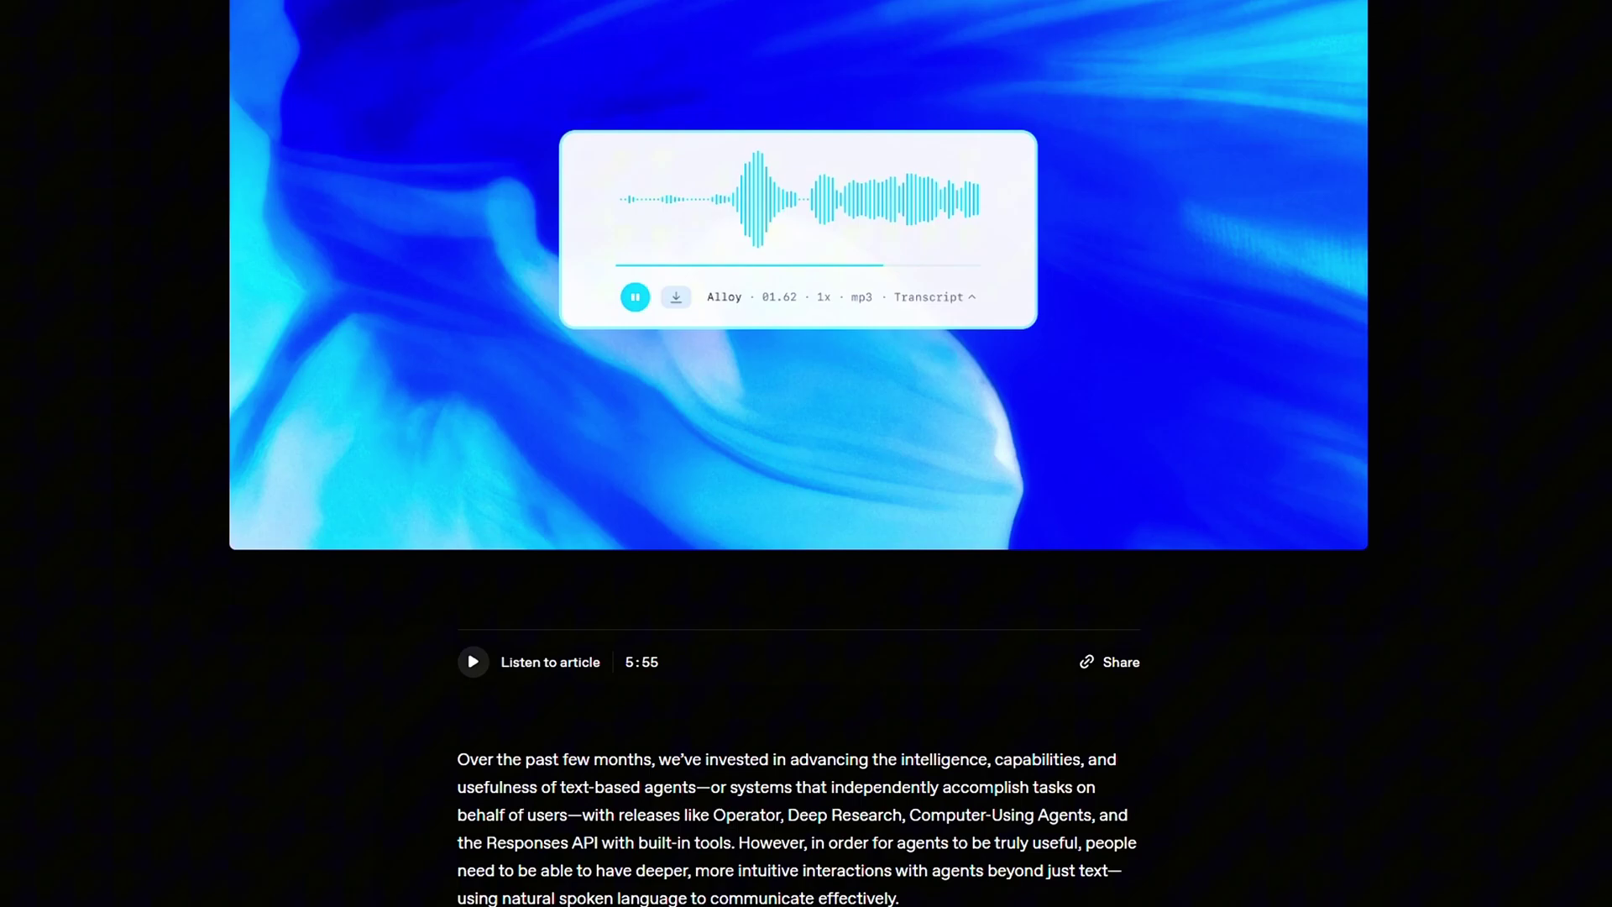
pyautogui.scroll(-1, 798, 453)
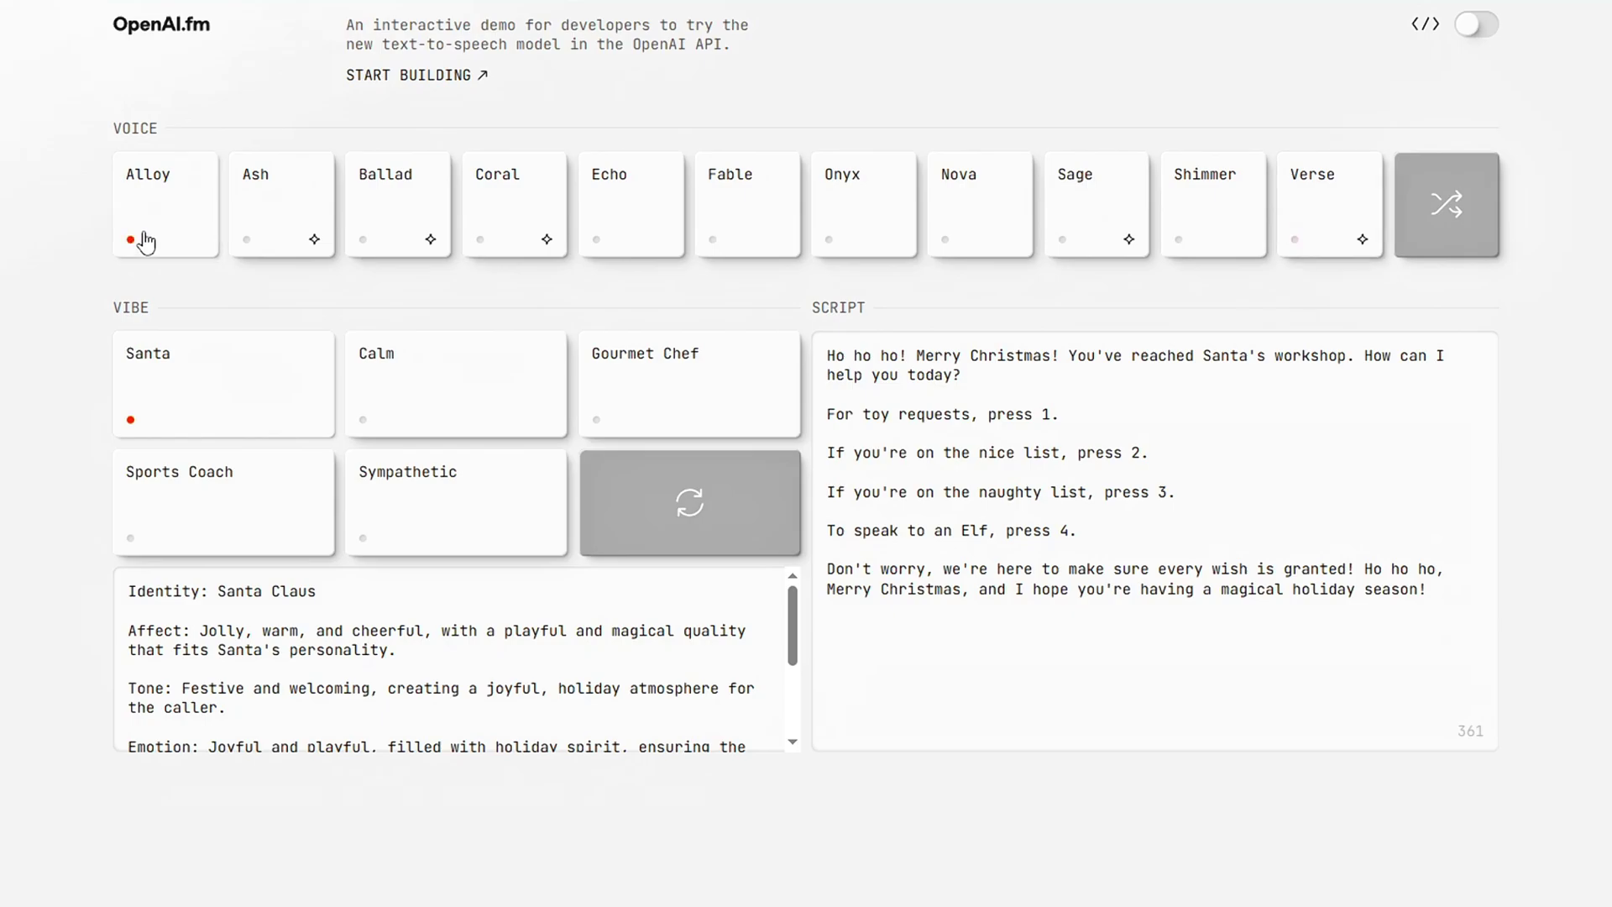
# Try the Calm, Gourmet Chef and Sympathetic vibes in turn.
pyautogui.click(438, 387)
pyautogui.click(584, 433)
pyautogui.click(446, 526)
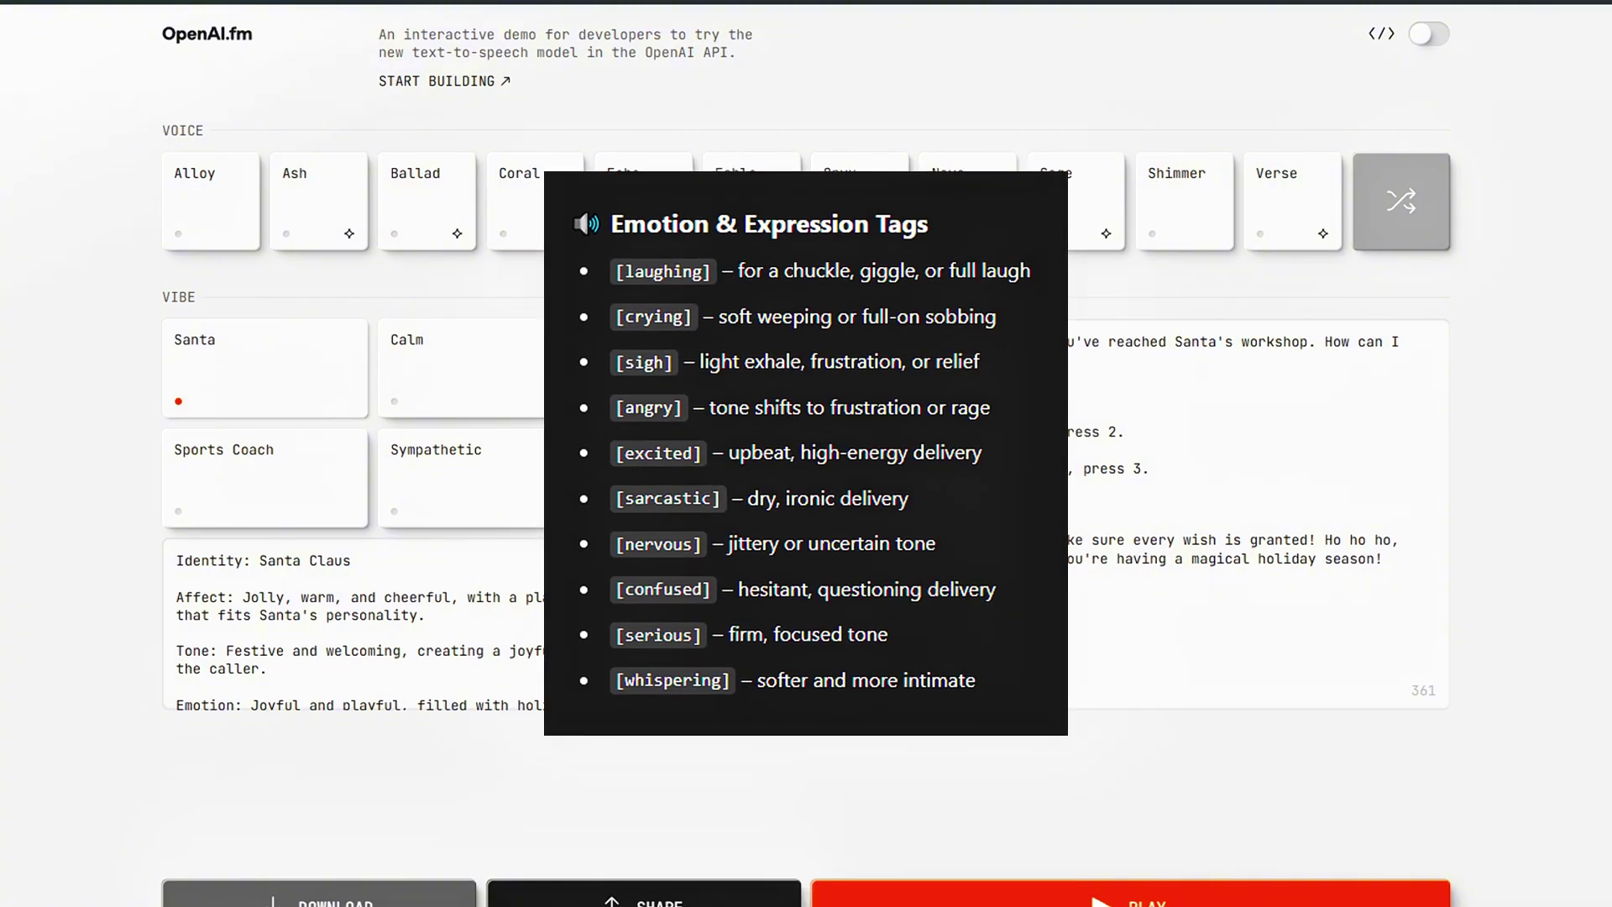
# Try the Shimmer and Verse voices, then settle on Alloy.
pyautogui.click(1176, 209)
pyautogui.click(1274, 205)
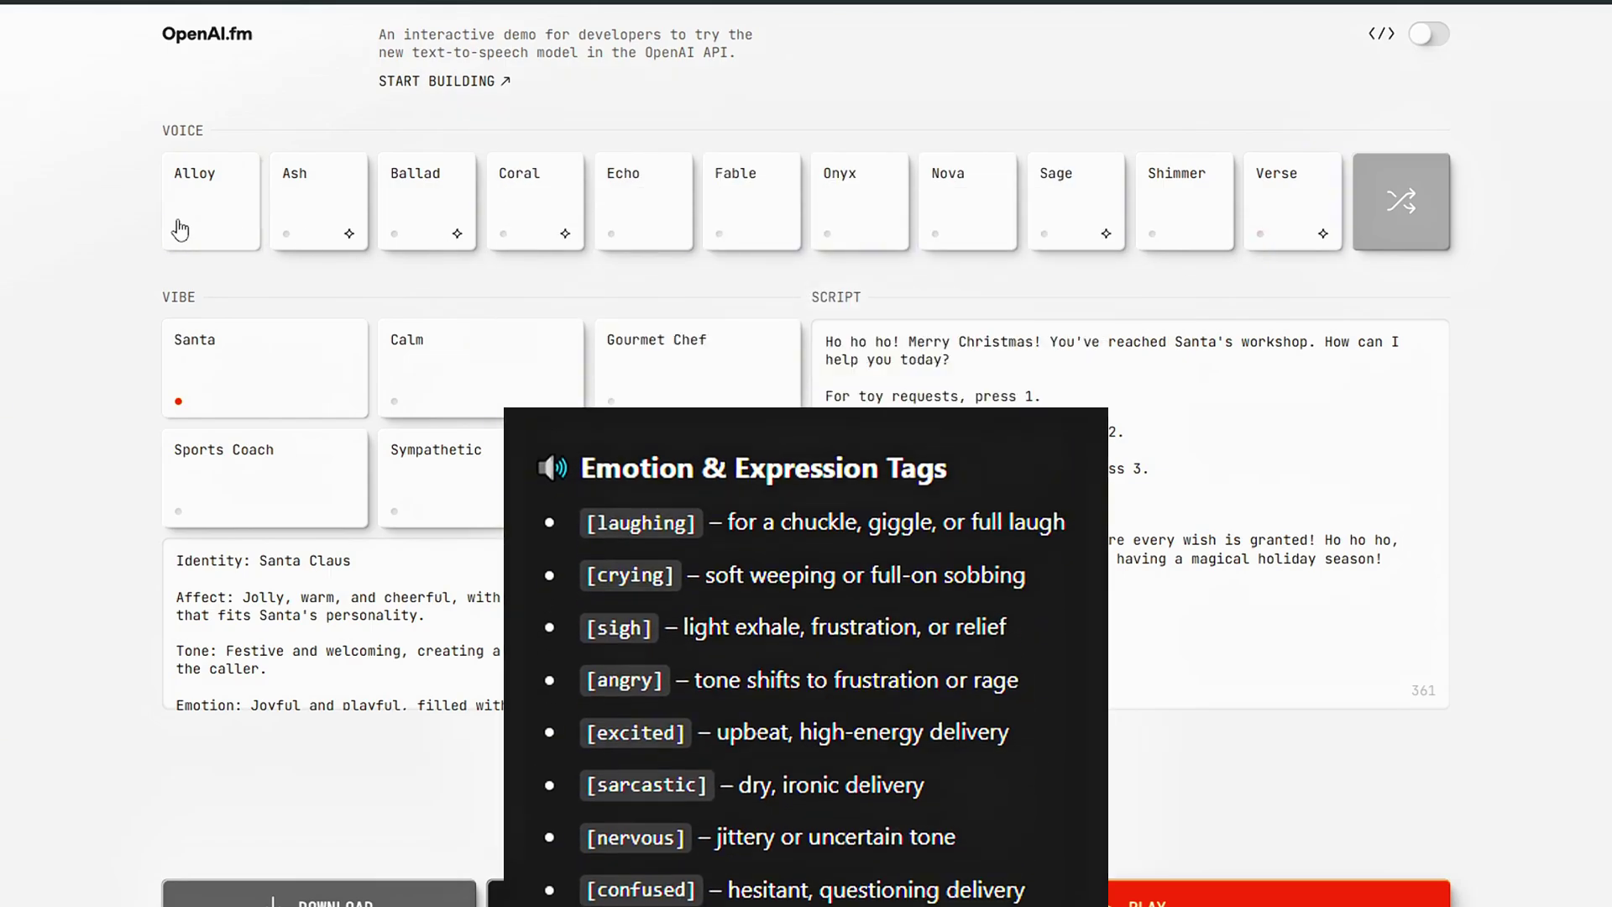
pyautogui.click(180, 229)
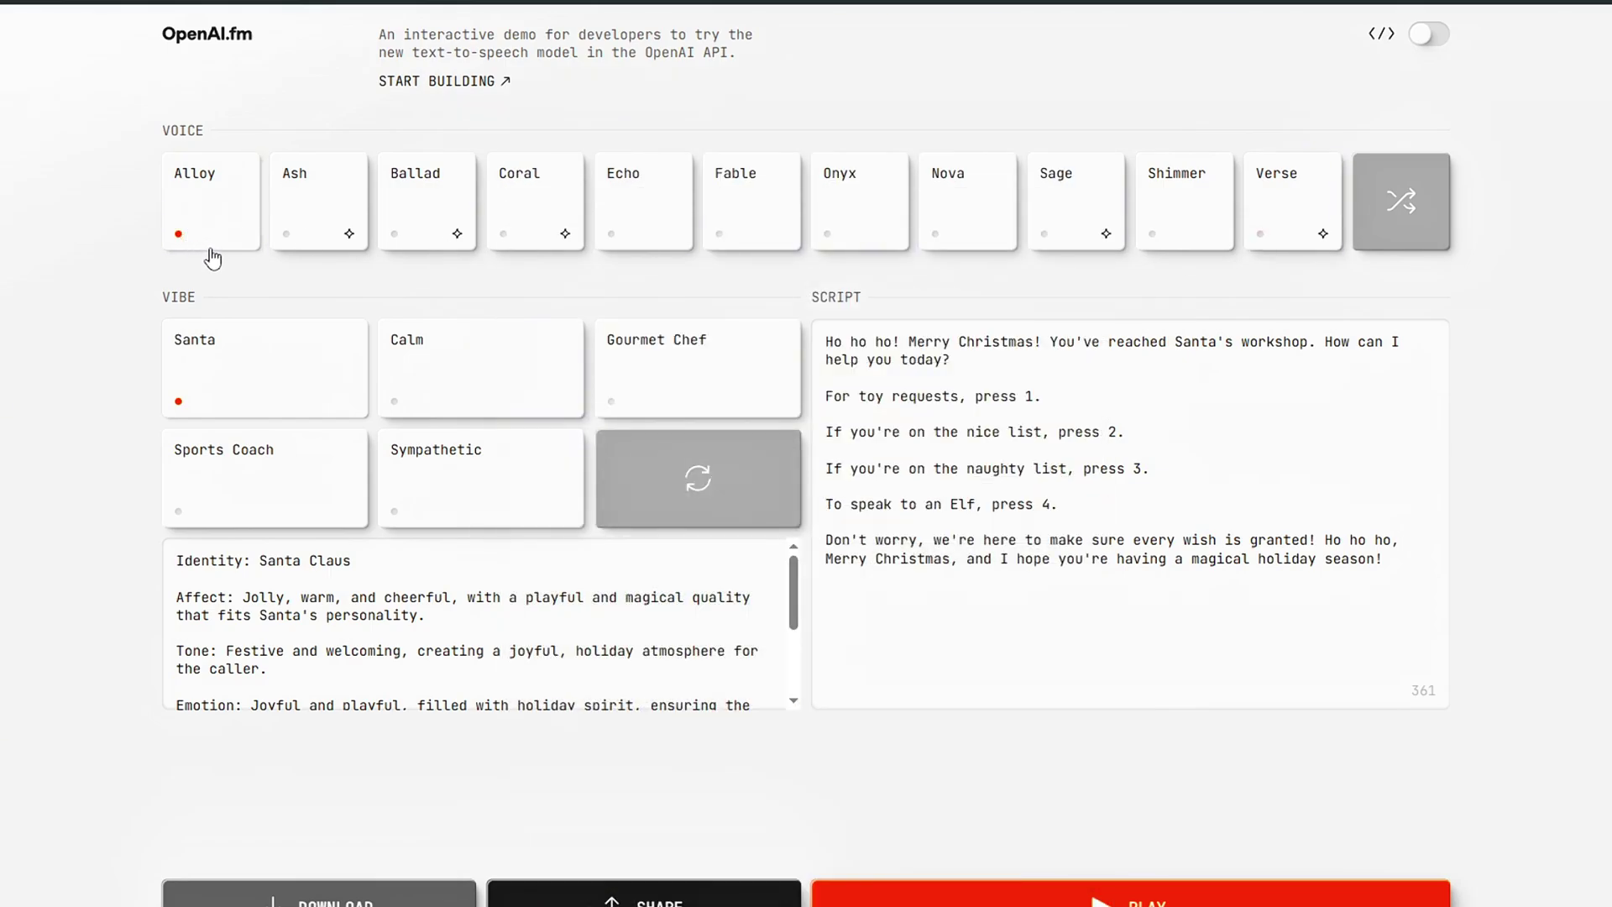
# Try the Calm and Gourmet Chef vibes, then settle on Sympathetic.
pyautogui.click(485, 372)
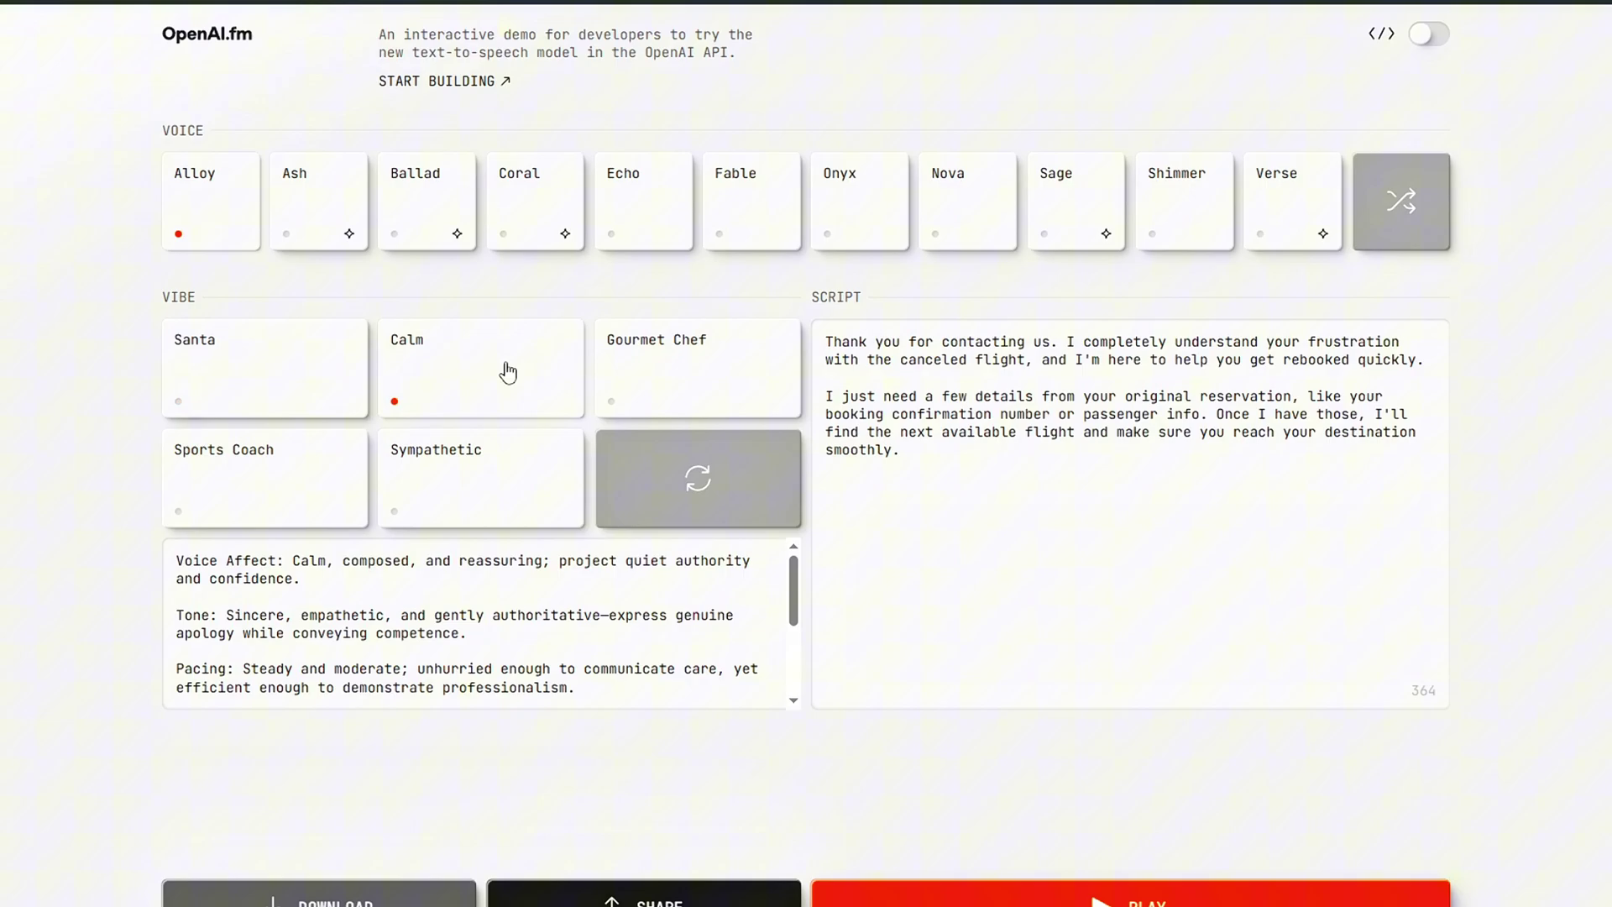
pyautogui.click(712, 366)
pyautogui.click(475, 507)
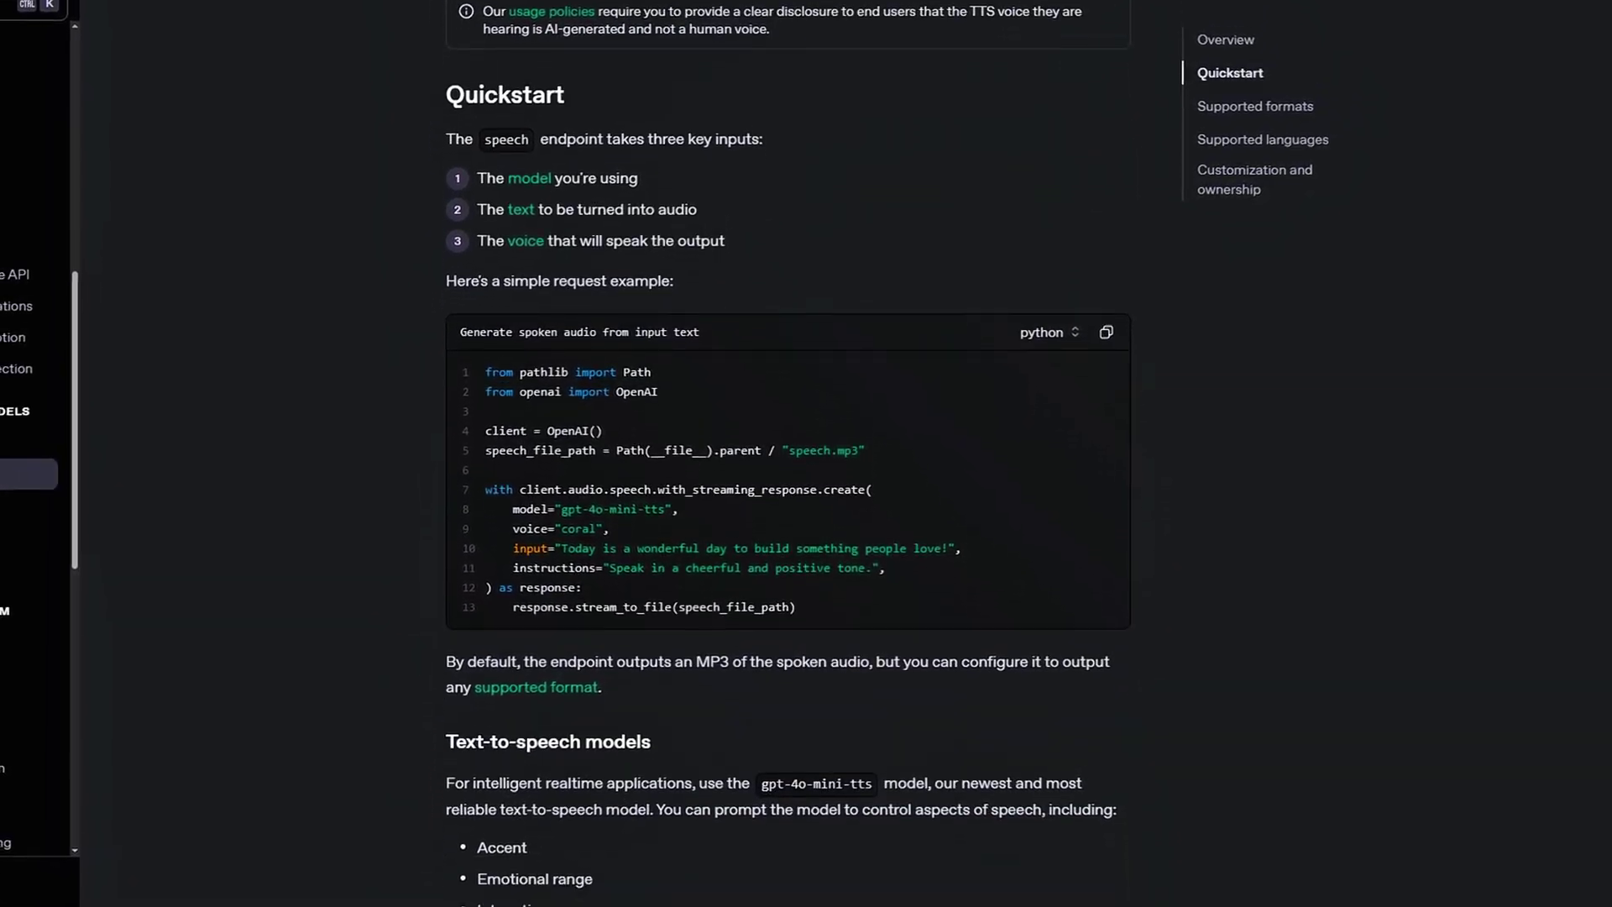
pyautogui.scroll(-3, 787, 505)
pyautogui.scroll(-2, 787, 504)
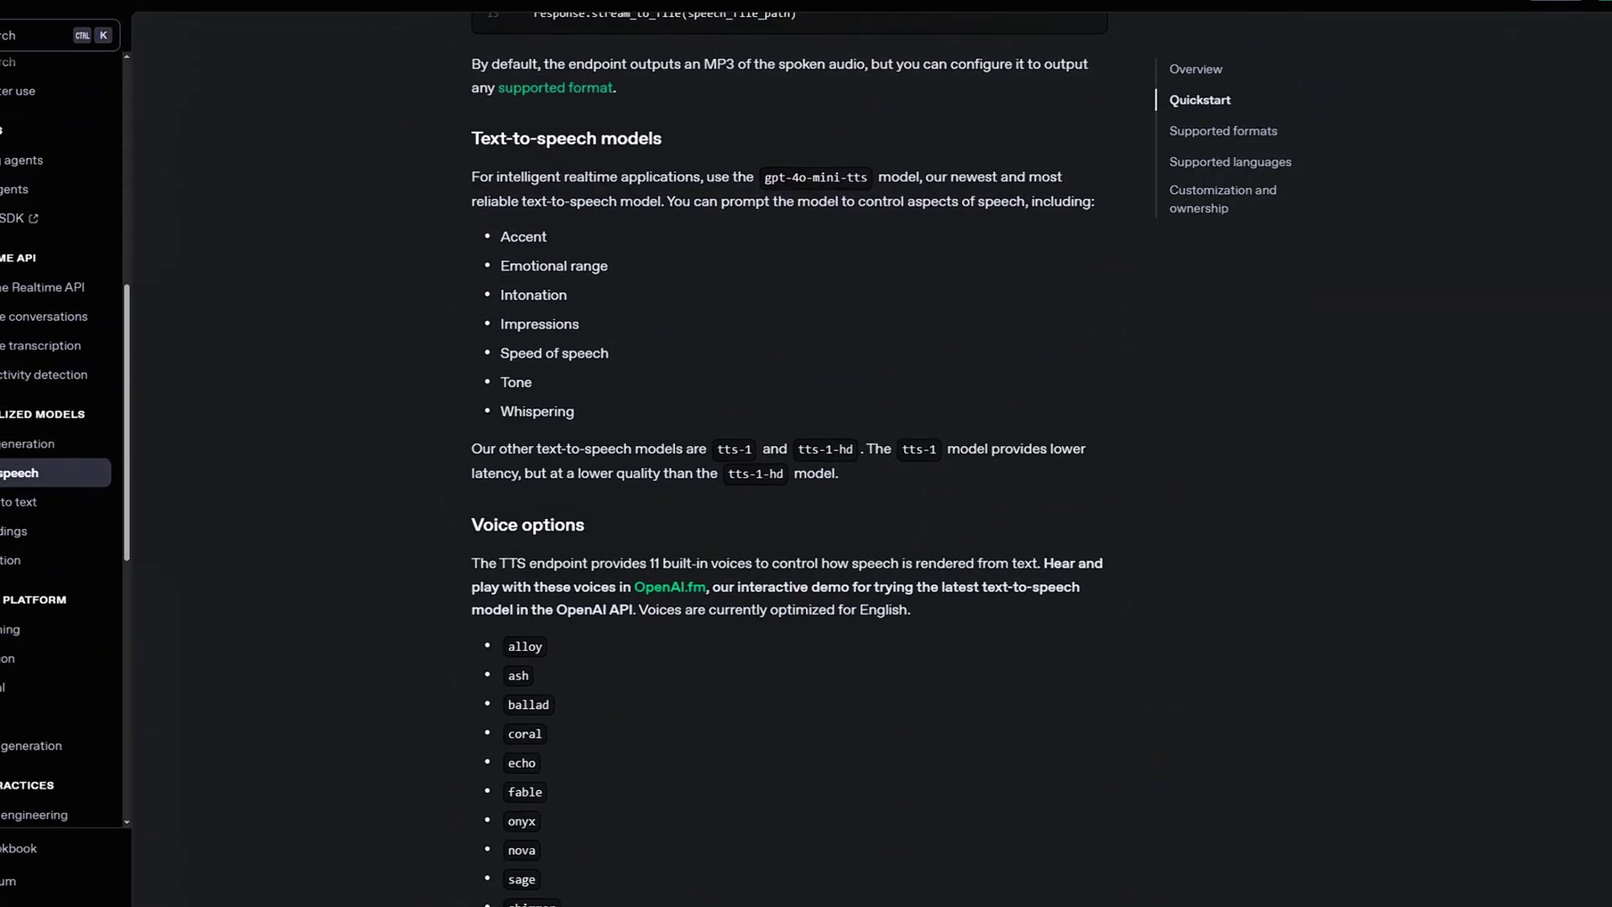